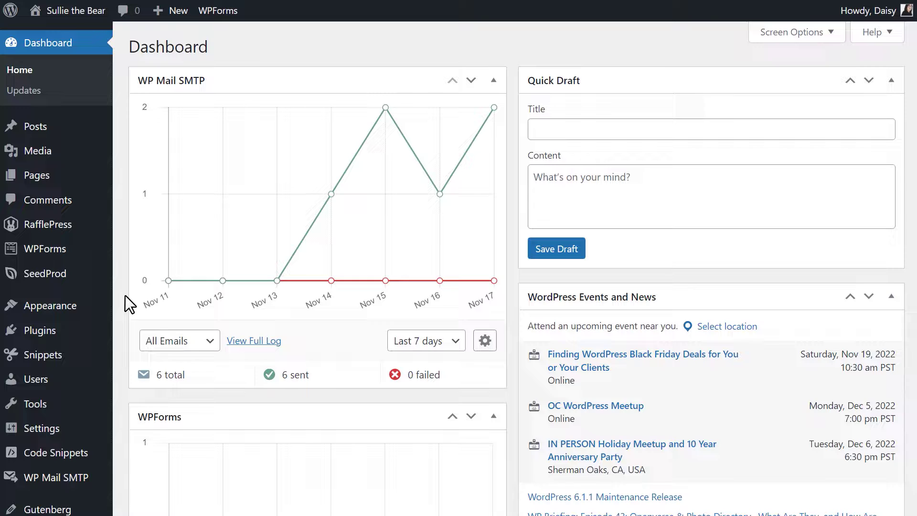
# Install the Google Sheets addon from the WPForms Addons page
pyautogui.moveTo(74, 251)
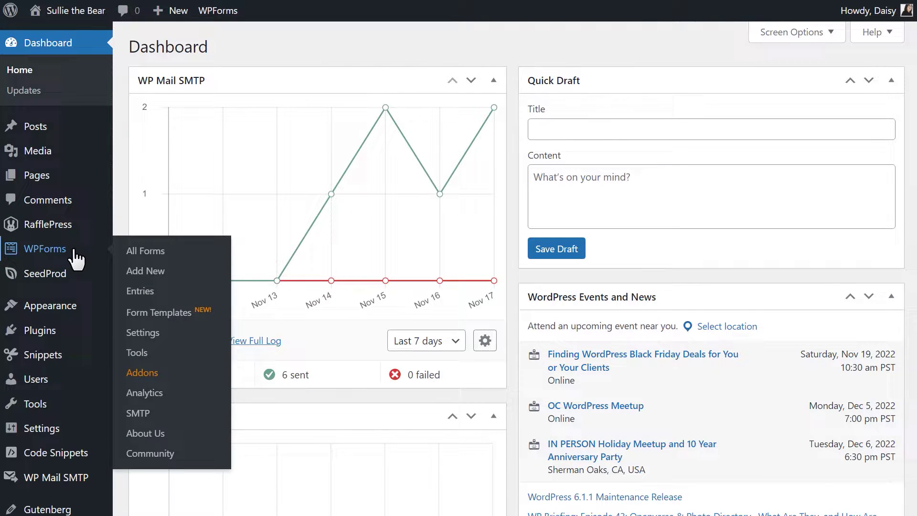
pyautogui.click(140, 374)
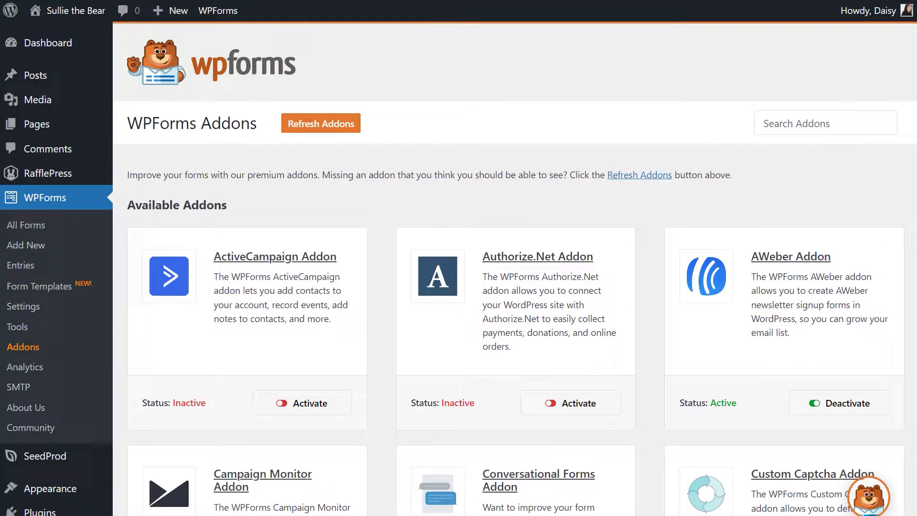
pyautogui.scroll(-3, 515, 267)
pyautogui.scroll(-15, 515, 267)
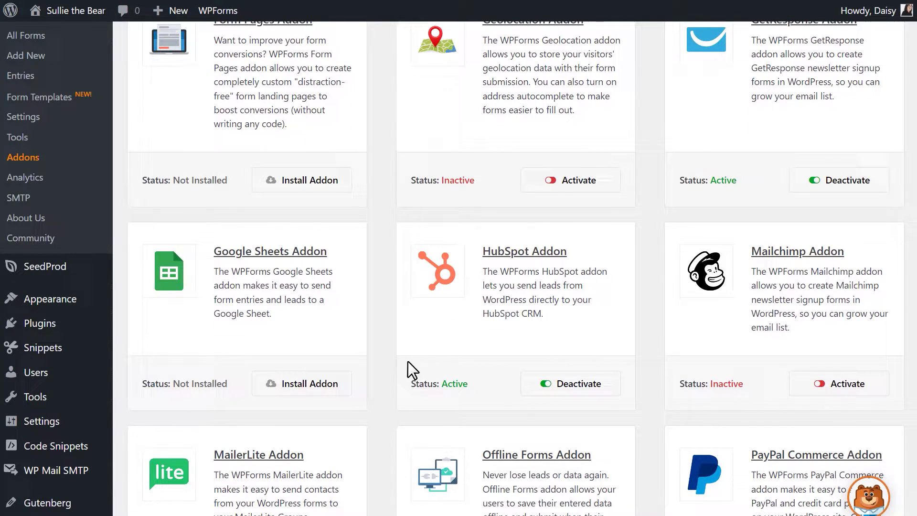
pyautogui.click(346, 383)
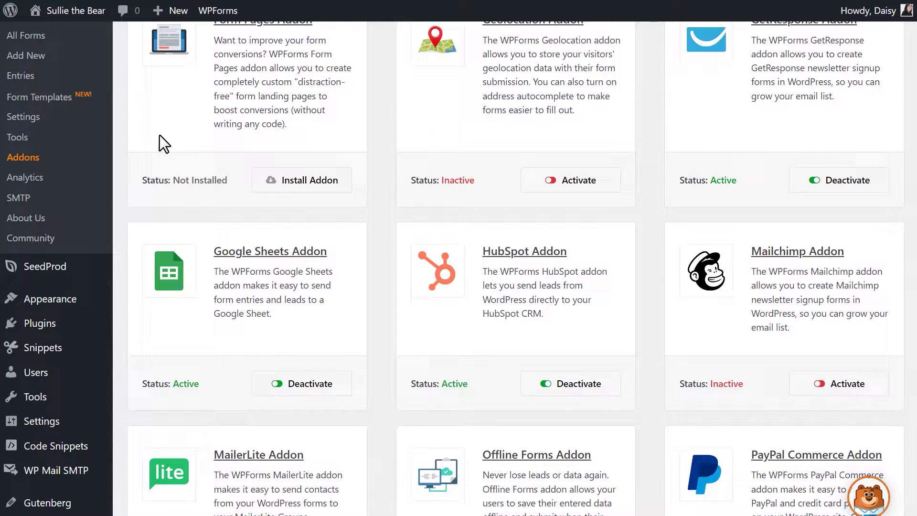
# Start adding a new Google account under Settings > Integrations > Google Sheets
pyautogui.click(82, 120)
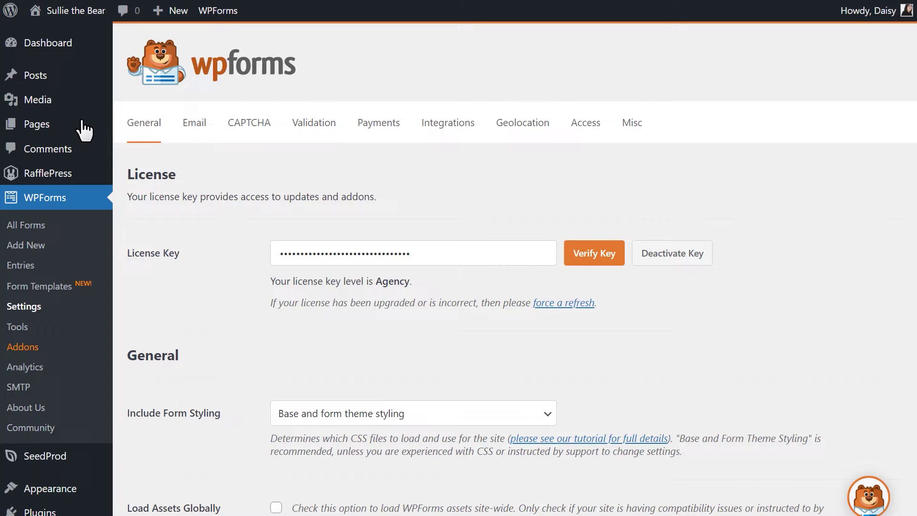
pyautogui.click(426, 128)
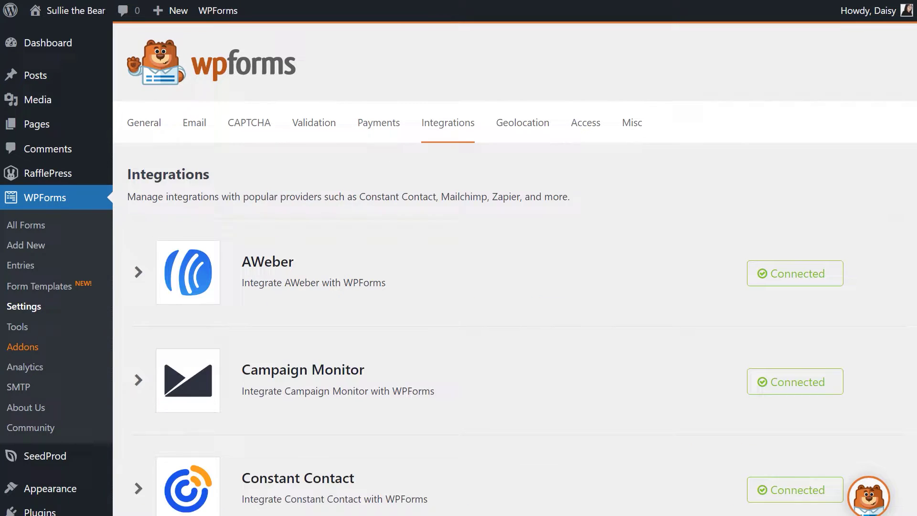
pyautogui.scroll(-9, 425, 128)
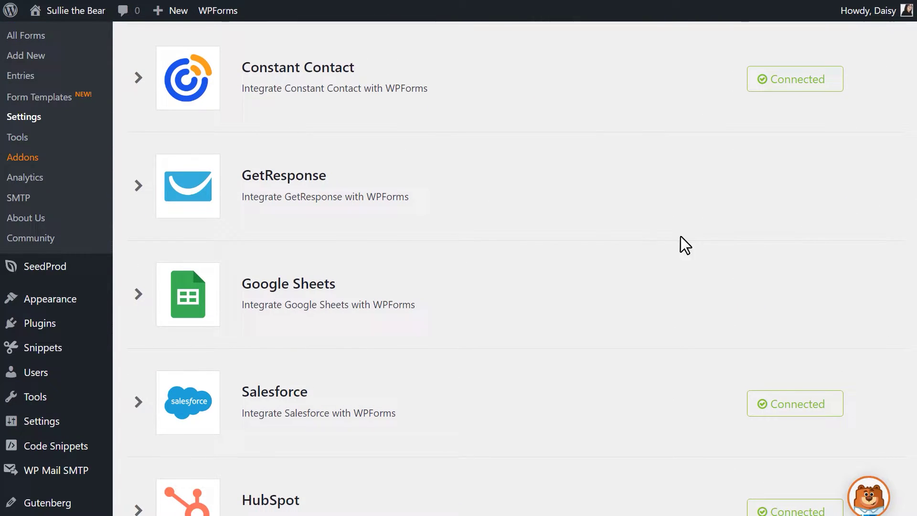
pyautogui.click(140, 293)
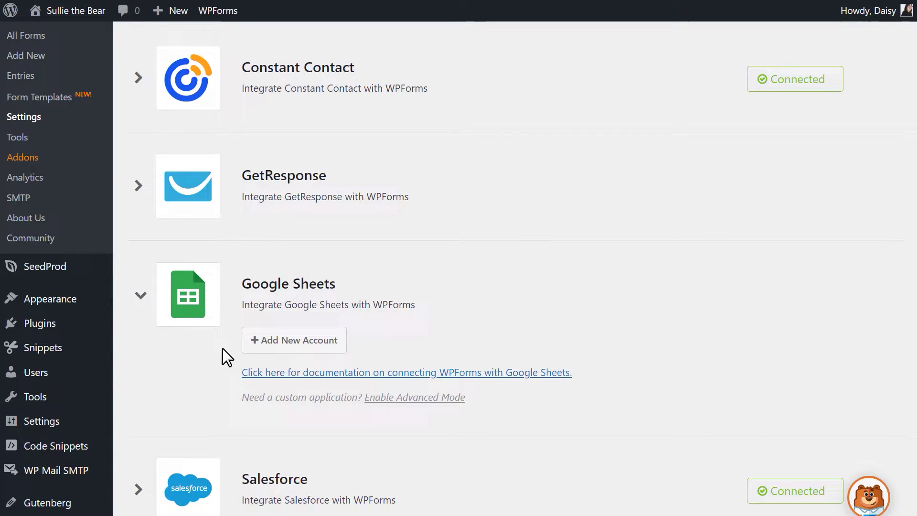
pyautogui.click(254, 347)
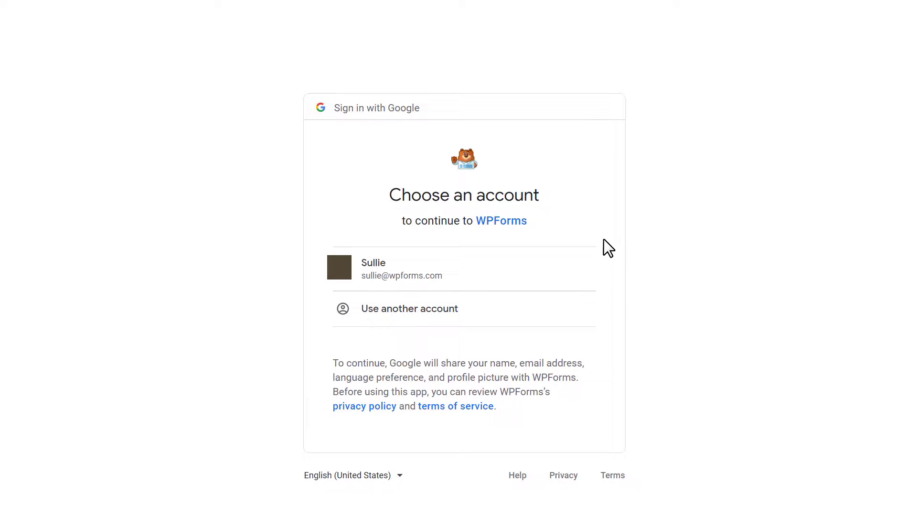
# Sign in with the existing Google account and grant WPForms access to Drive files and Sheets
pyautogui.click(568, 266)
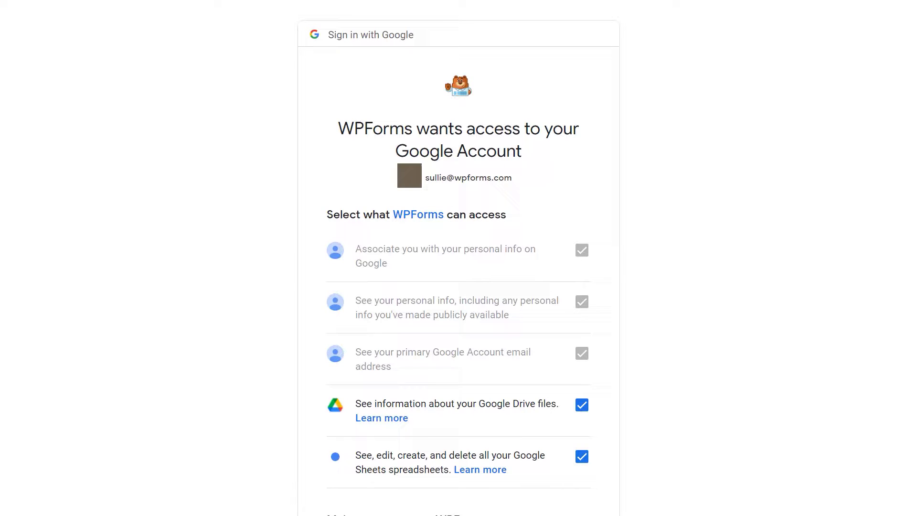
pyautogui.scroll(-4, 458, 258)
pyautogui.scroll(-1, 462, 258)
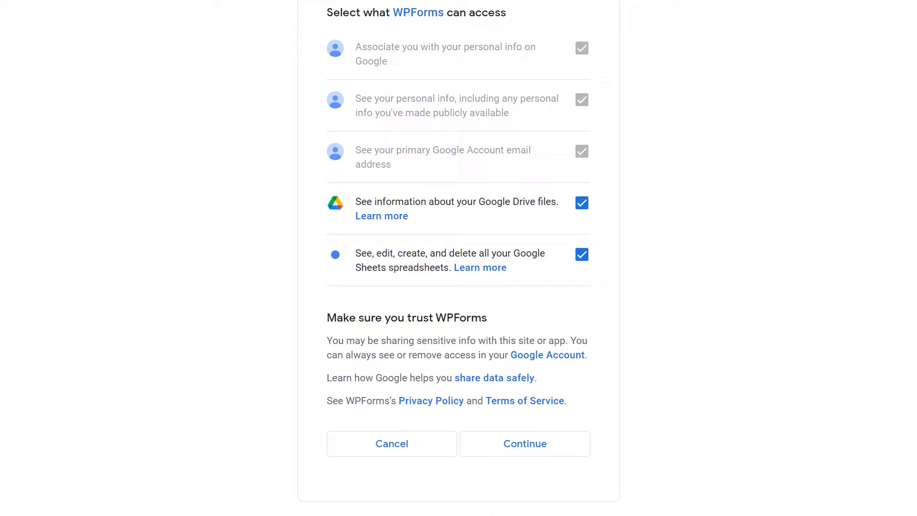
pyautogui.click(581, 445)
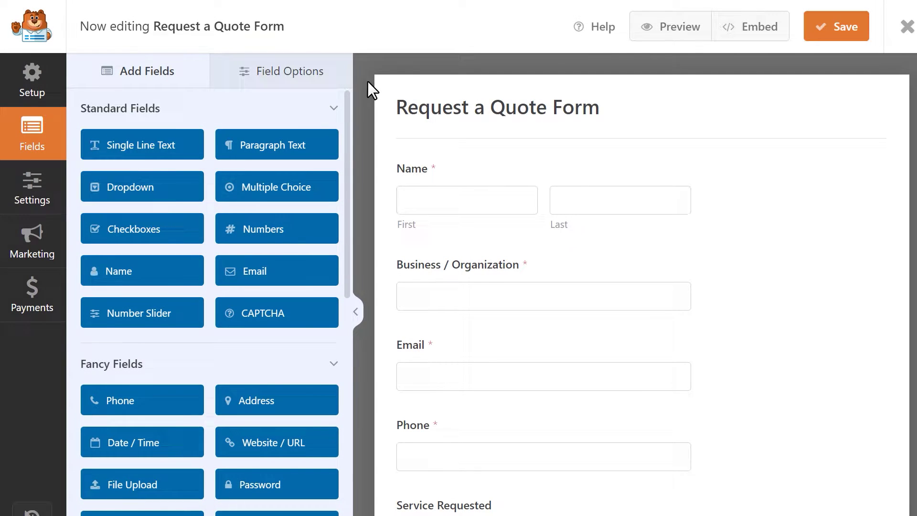
# Add a Google Sheets connection to the Request a Quote Form nicknamed 'Sullie's Sheet'
pyautogui.click(19, 195)
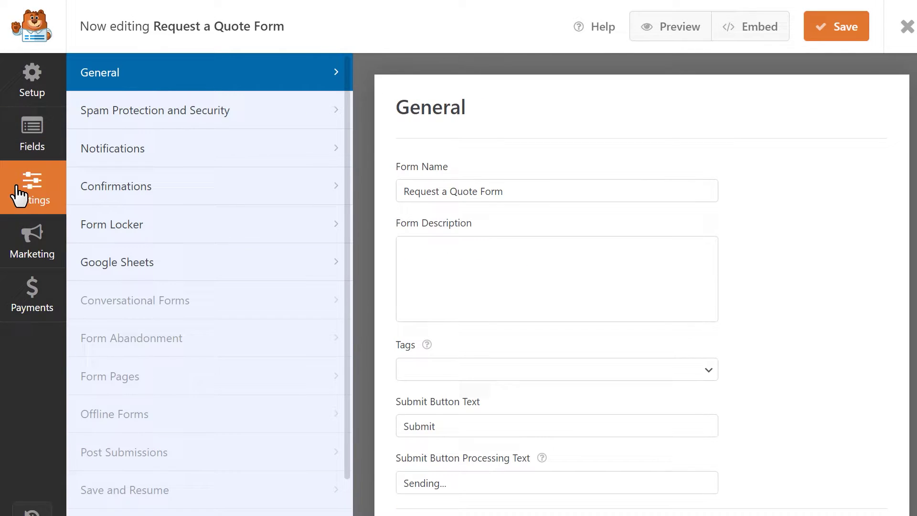
pyautogui.click(180, 262)
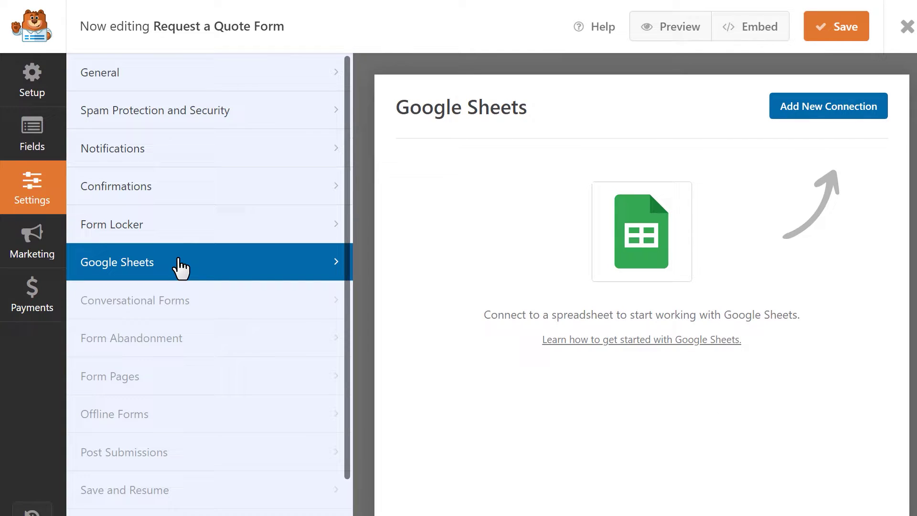
pyautogui.click(793, 113)
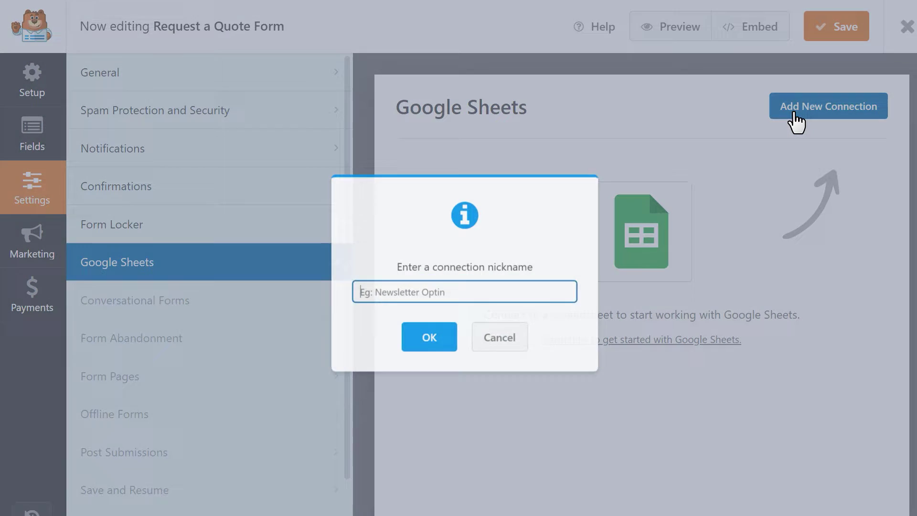
pyautogui.write('Su')
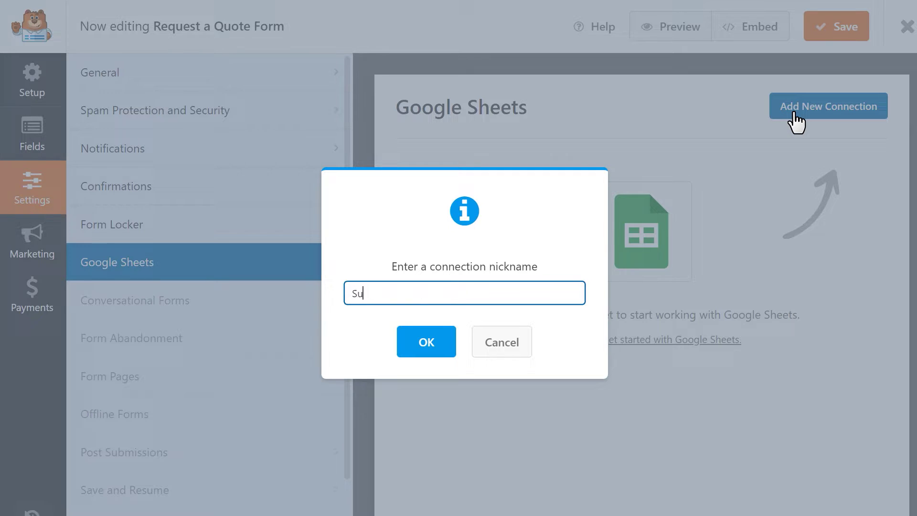
pyautogui.write("llie's Sheet")
pyautogui.click(442, 344)
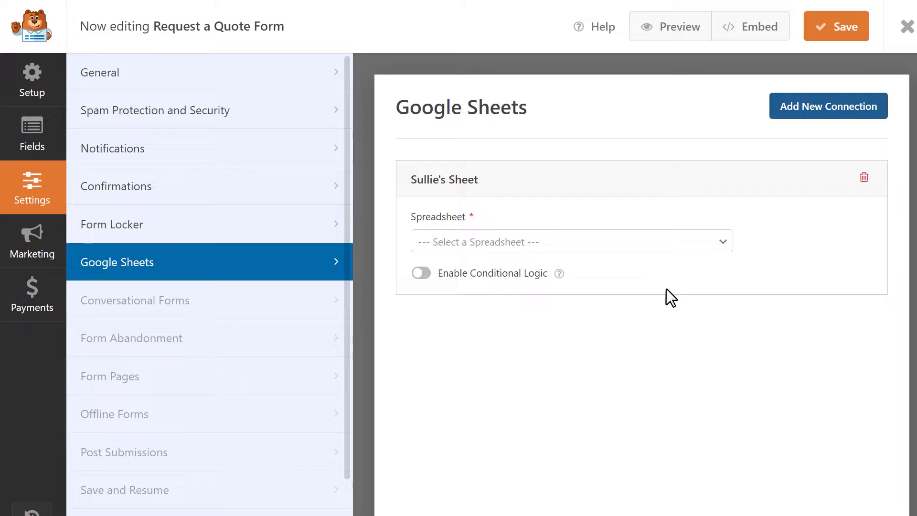
# Create a new spreadsheet named 'Sullie's Order Spreadsheet', leaving Sheet Name blank
pyautogui.click(718, 248)
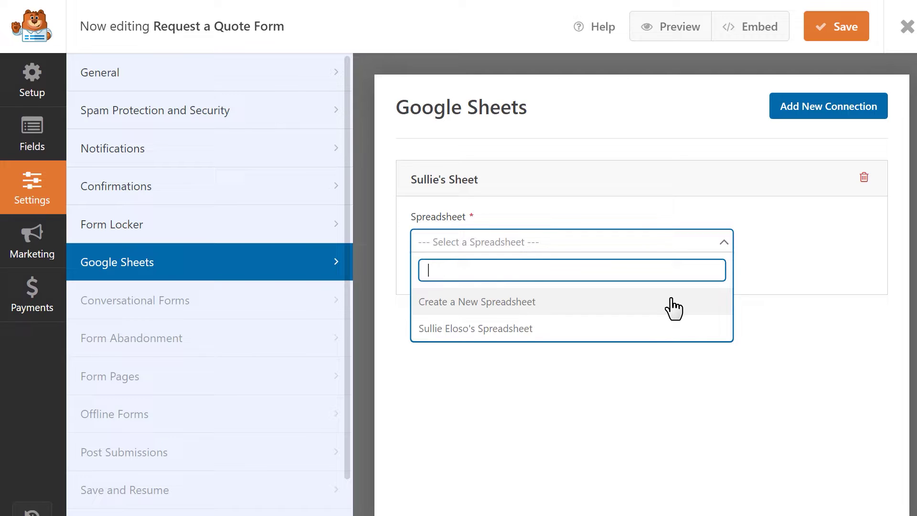
pyautogui.click(671, 300)
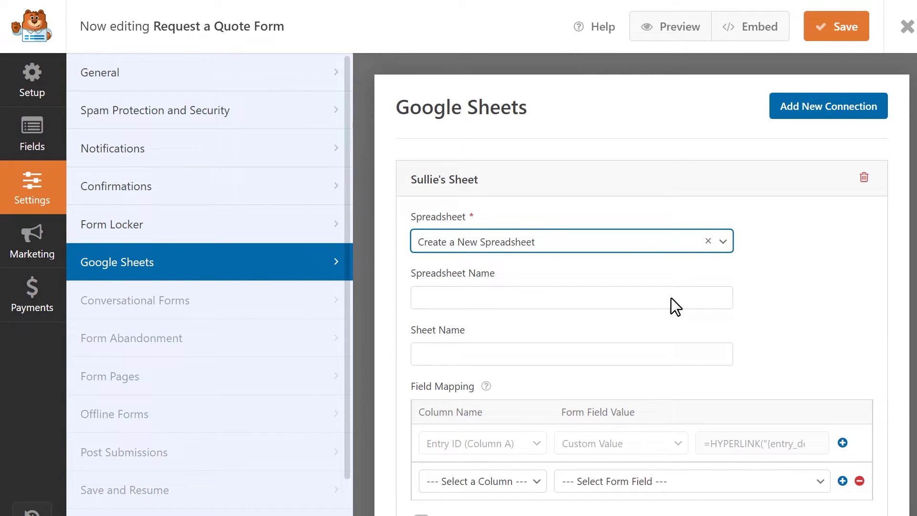
pyautogui.click(673, 298)
pyautogui.write('Sulli')
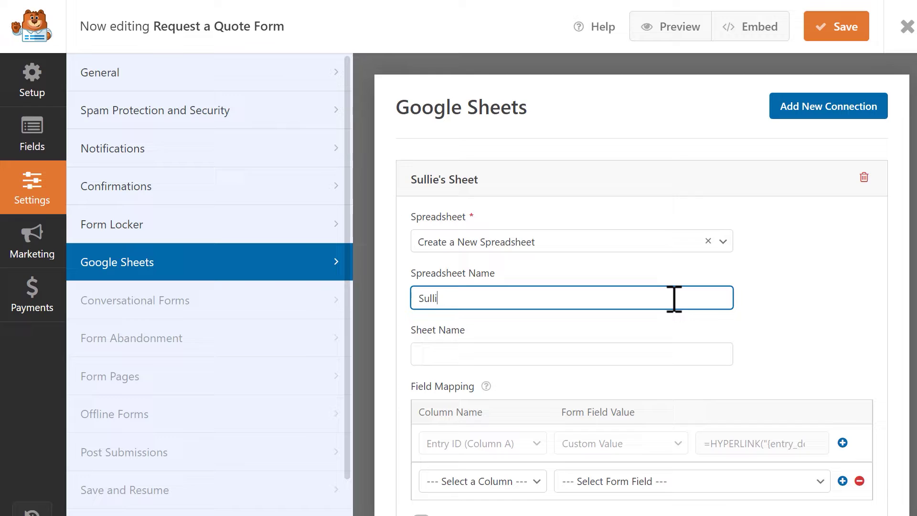
pyautogui.write("e's Order Spreadsheet")
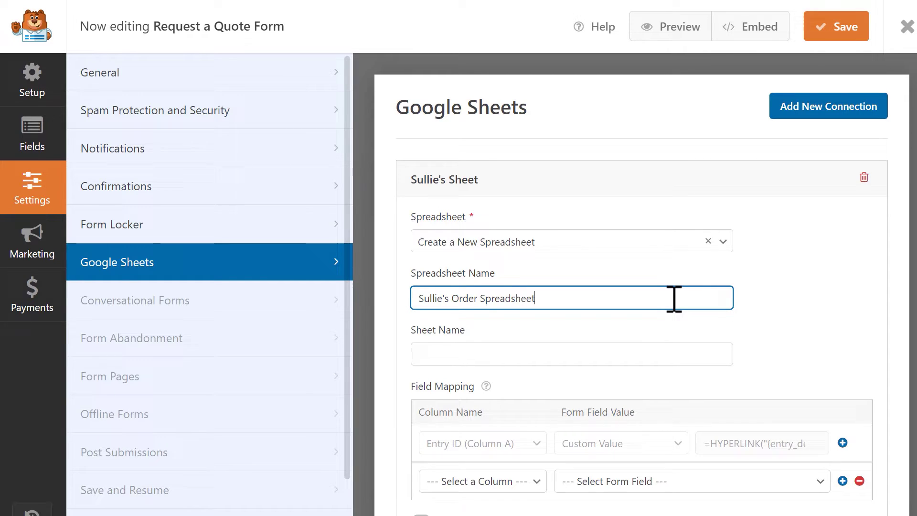
pyautogui.click(684, 356)
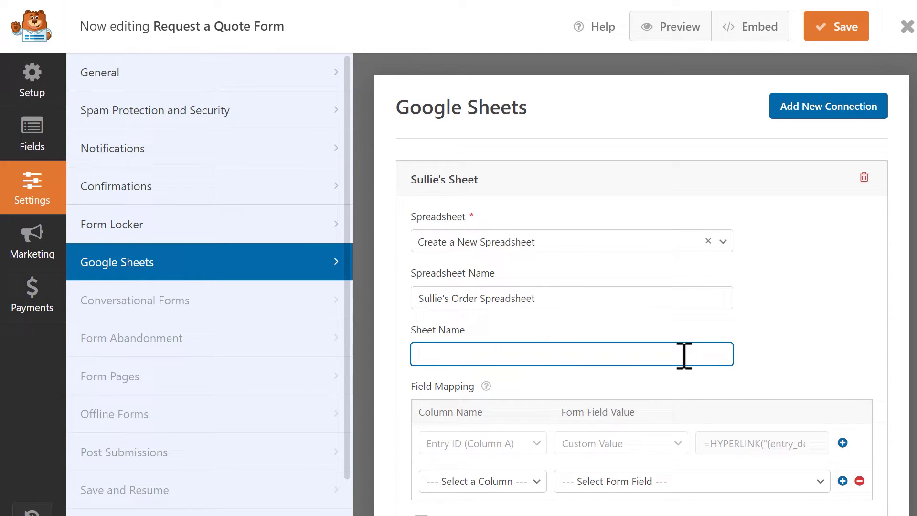
pyautogui.click(749, 337)
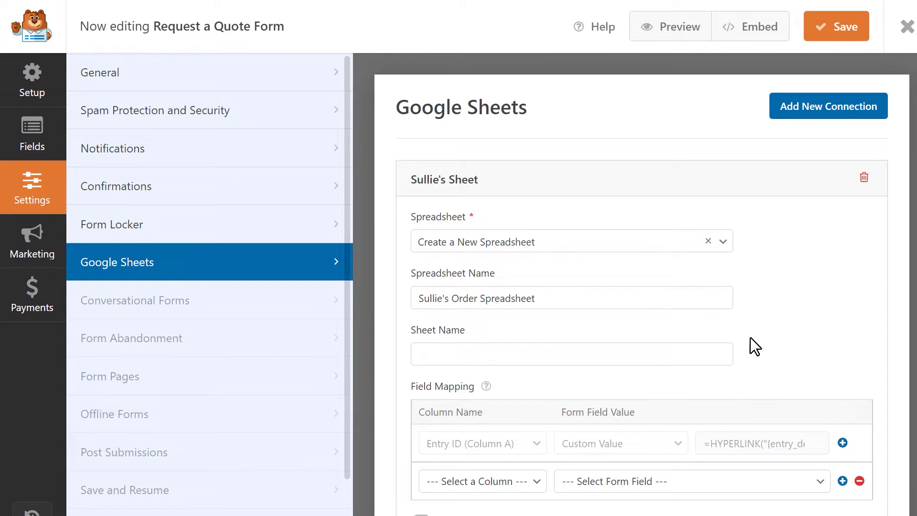
# Map spreadsheet Column B to the form's Name field in a new mapping row
pyautogui.scroll(-1, 749, 337)
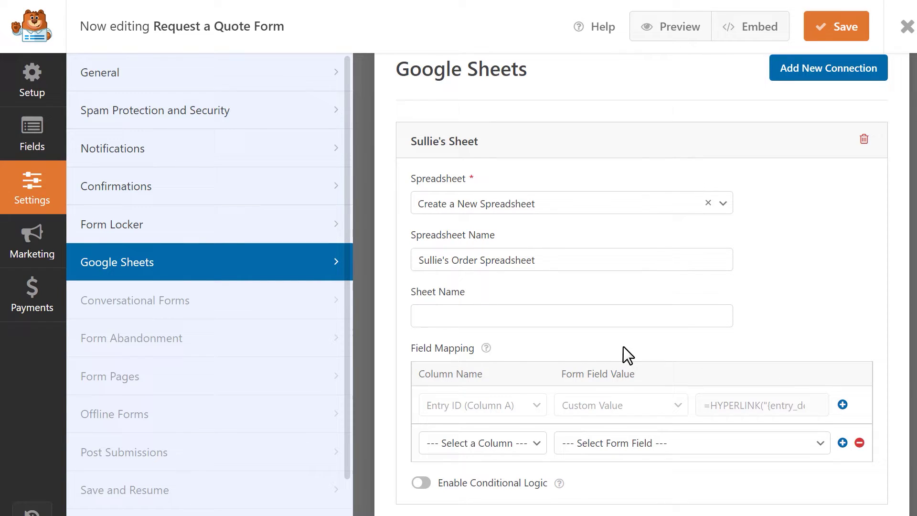
pyautogui.click(535, 440)
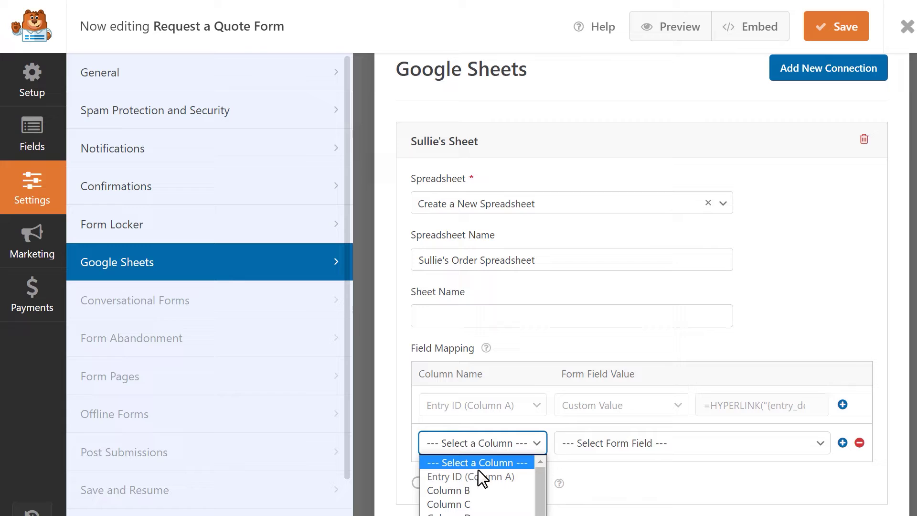
pyautogui.click(466, 483)
pyautogui.click(686, 445)
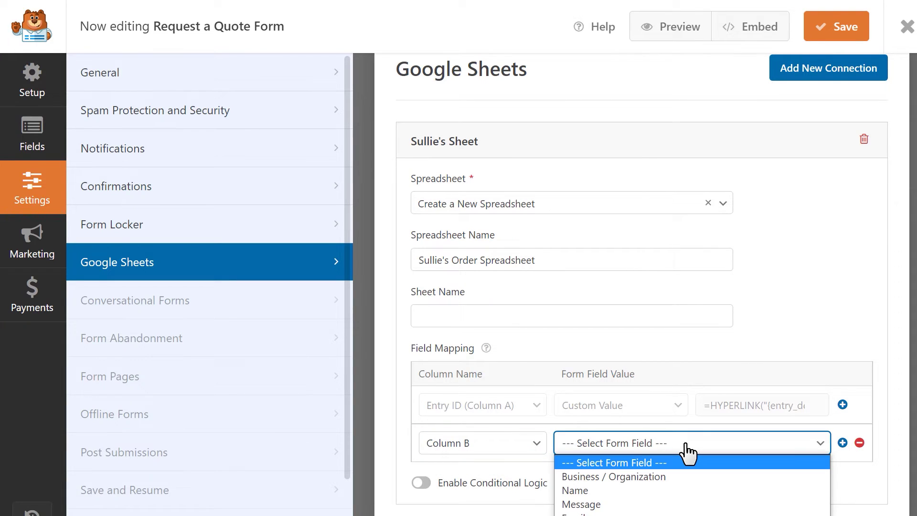
pyautogui.click(580, 488)
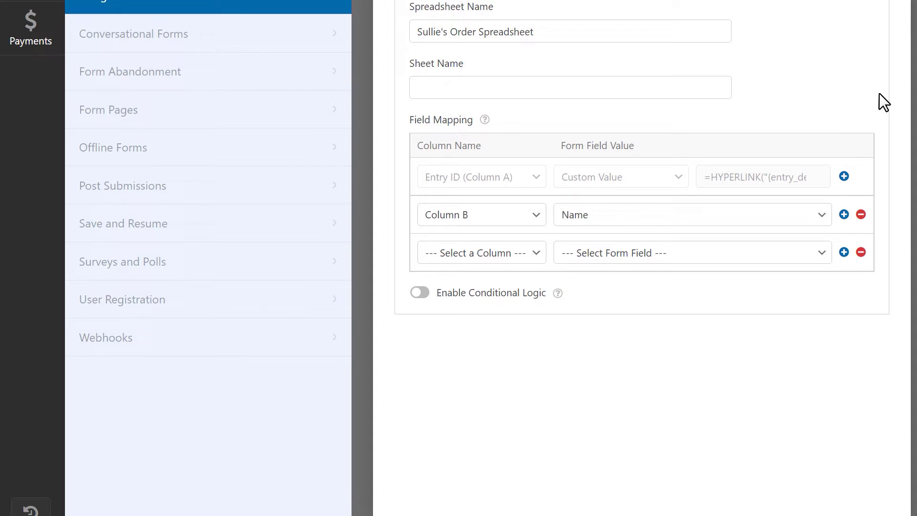
# Map Column C to a Custom Value and pick a smart tag from the list
pyautogui.click(539, 255)
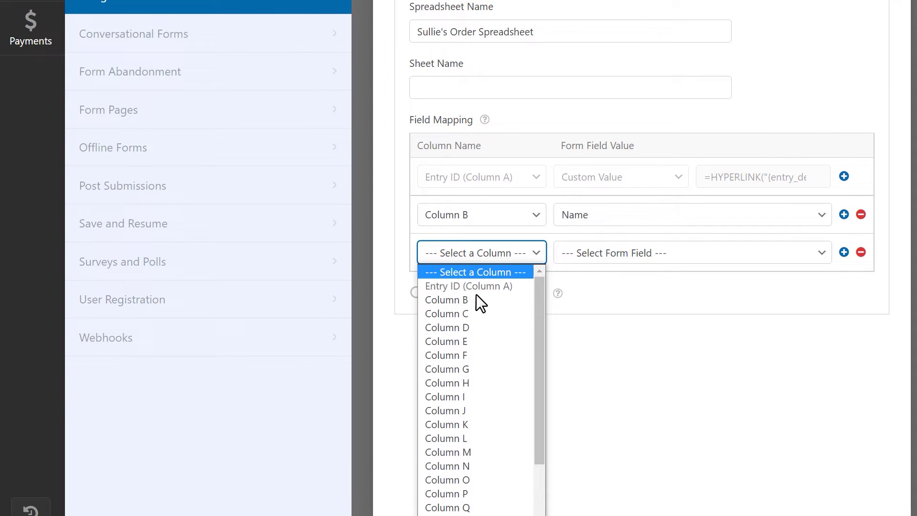
pyautogui.click(458, 313)
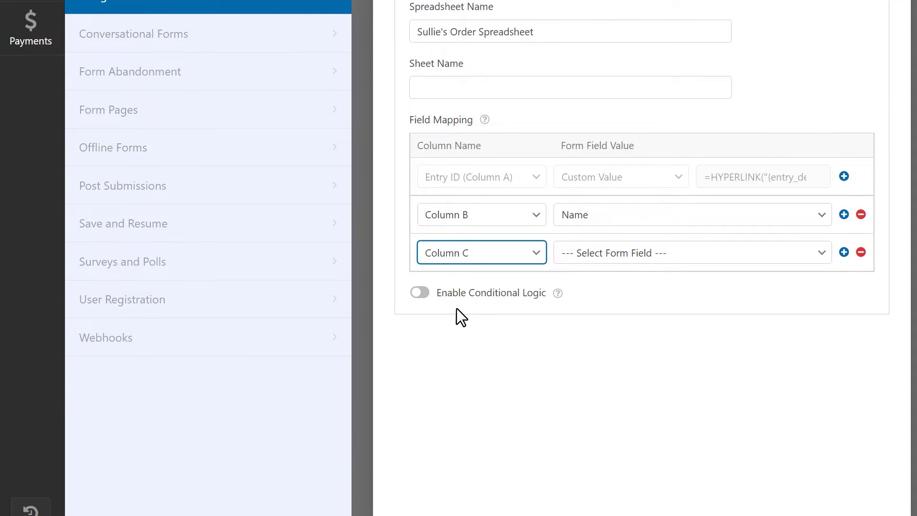
pyautogui.click(681, 261)
pyautogui.click(618, 382)
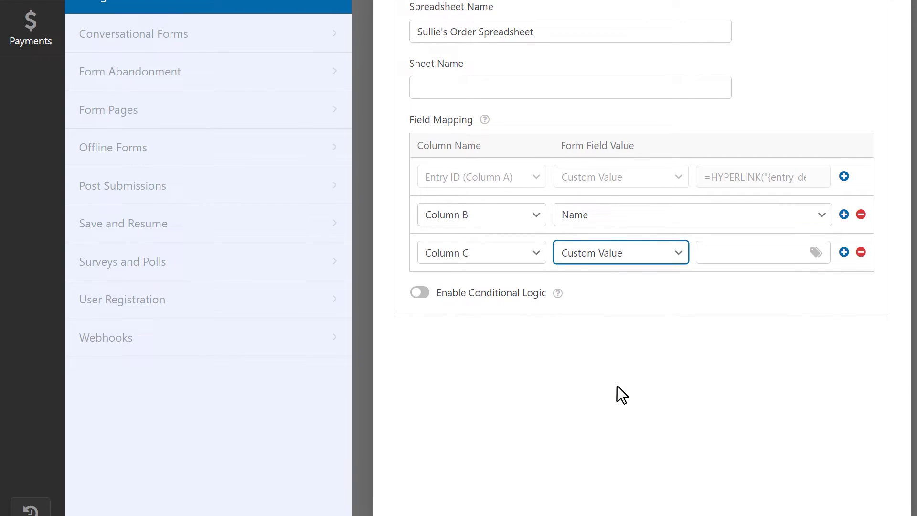
pyautogui.click(737, 253)
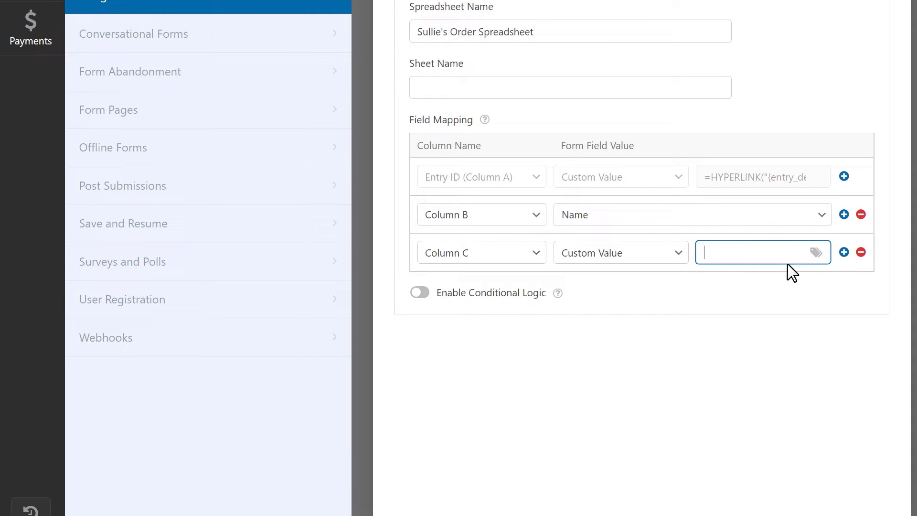
pyautogui.click(815, 253)
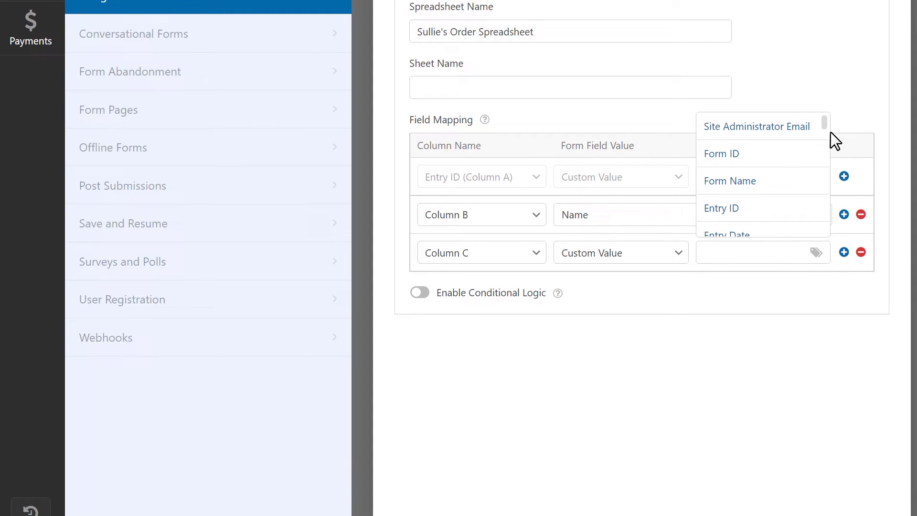
pyautogui.moveTo(824, 123); pyautogui.dragTo(830, 176)
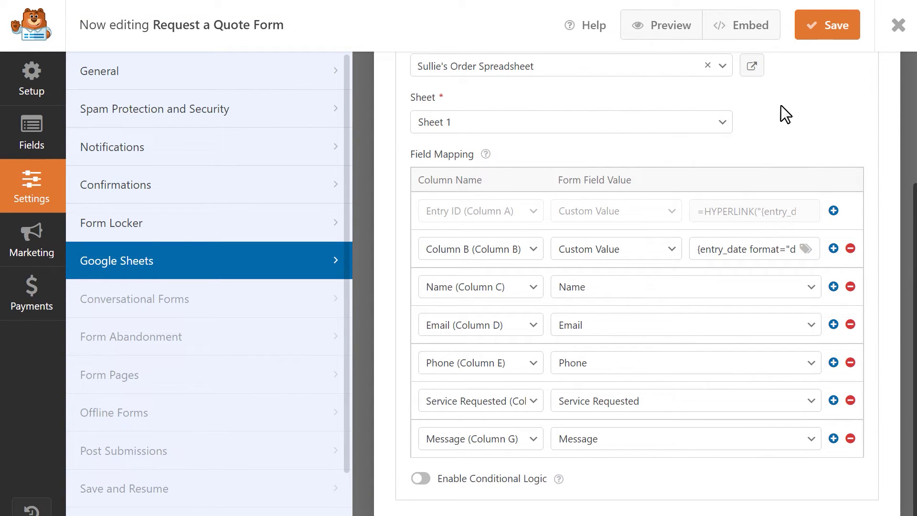
# Save the Google Sheets connection and submit a test quote request on the live form
pyautogui.click(826, 34)
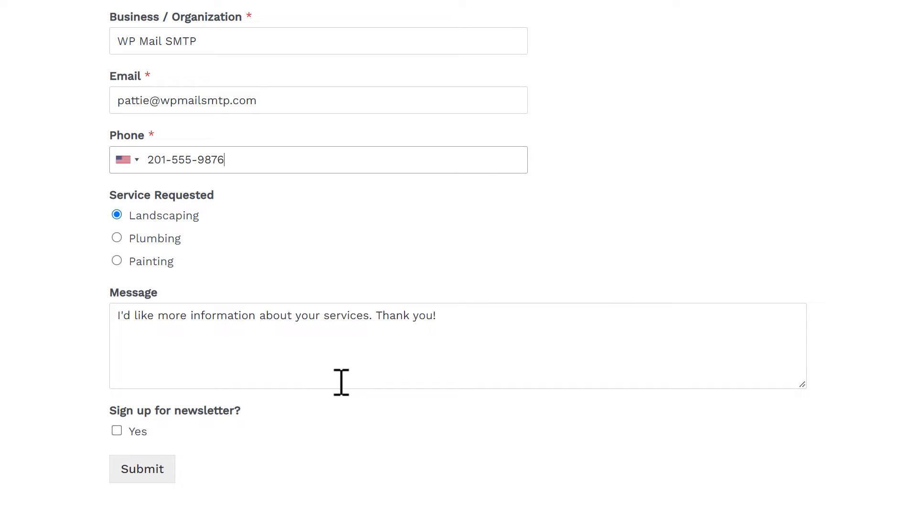
pyautogui.click(169, 467)
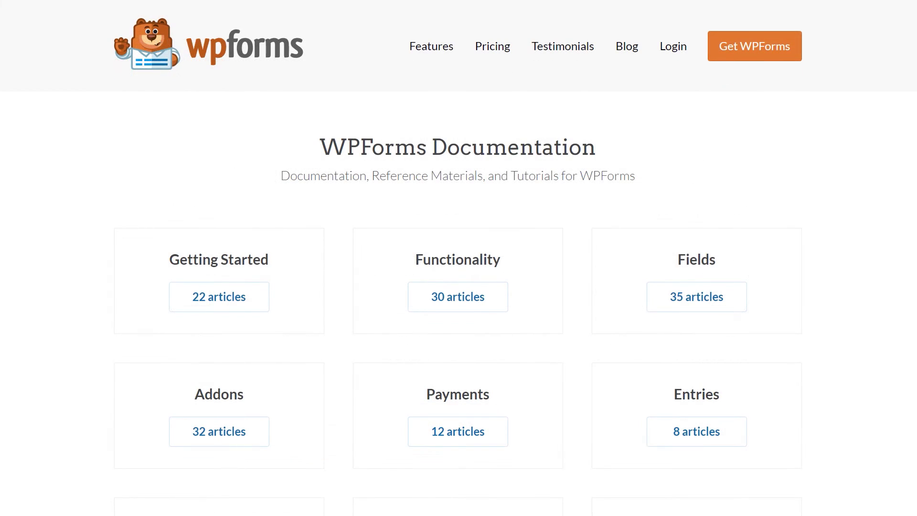
# Scroll through the WPForms Documentation page toward the account Support form
pyautogui.scroll(-3, 457, 287)
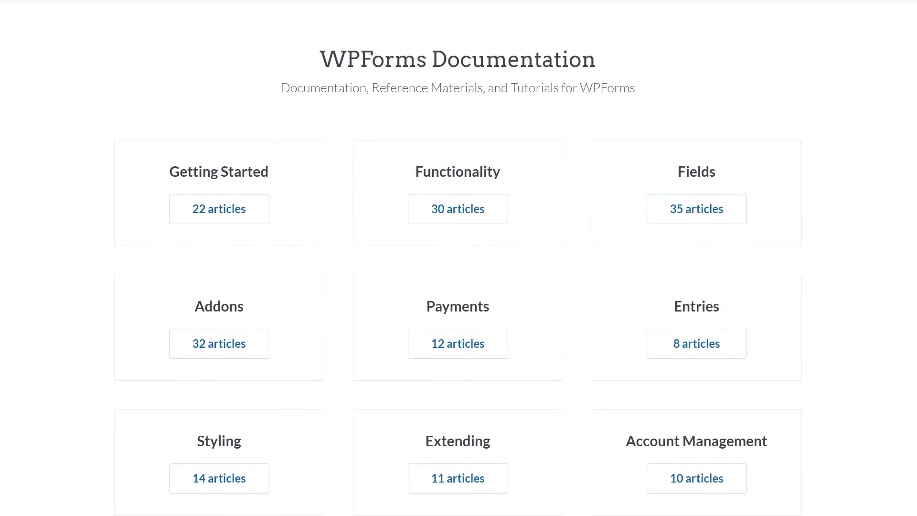
pyautogui.scroll(-2, 457, 286)
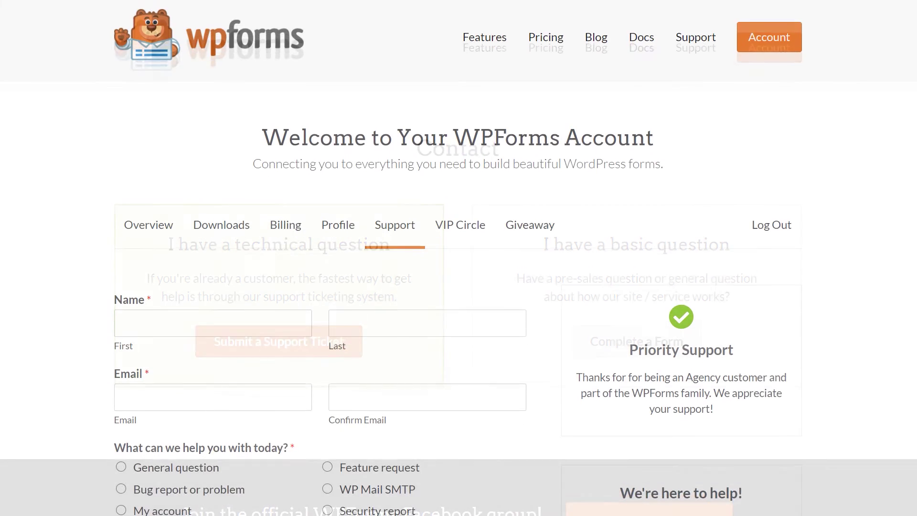
pyautogui.scroll(-5, 458, 258)
pyautogui.scroll(-3, 449, 258)
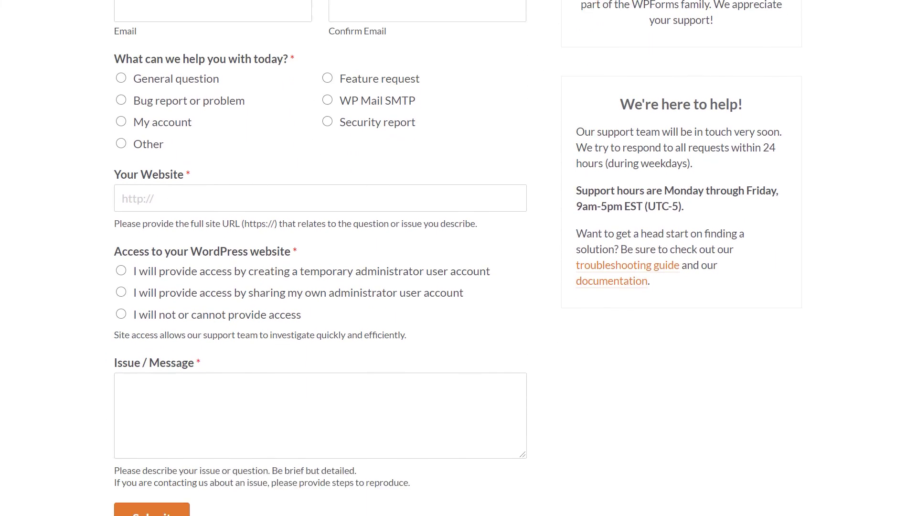